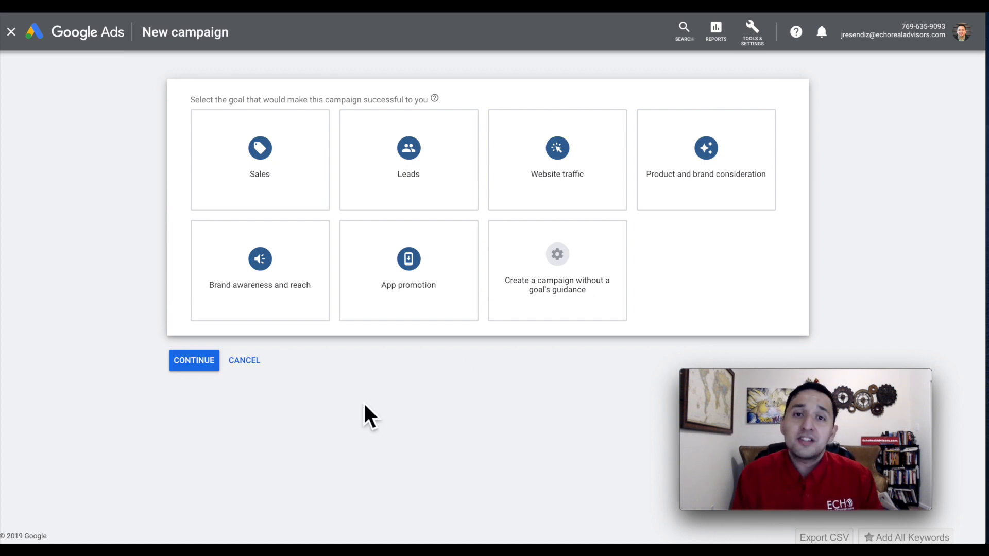
Start a new website visitors remarketing list in the Audience manager and make its audience name ready for entry.
click(752, 31)
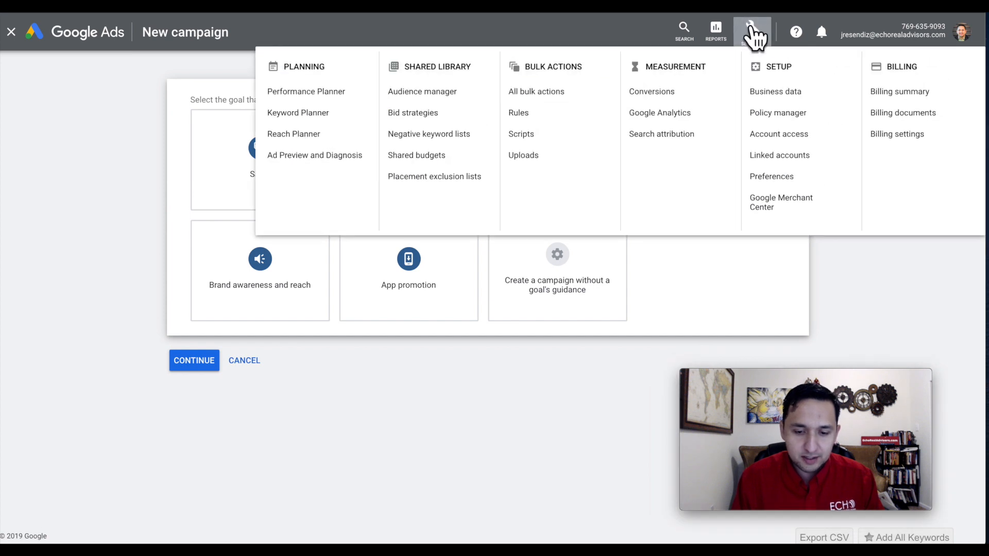
click(431, 98)
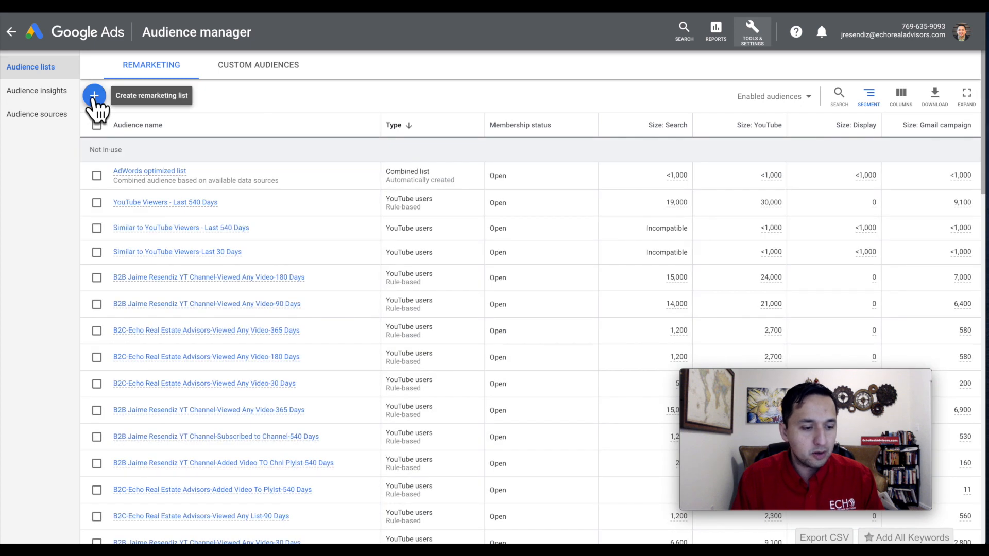
click(94, 97)
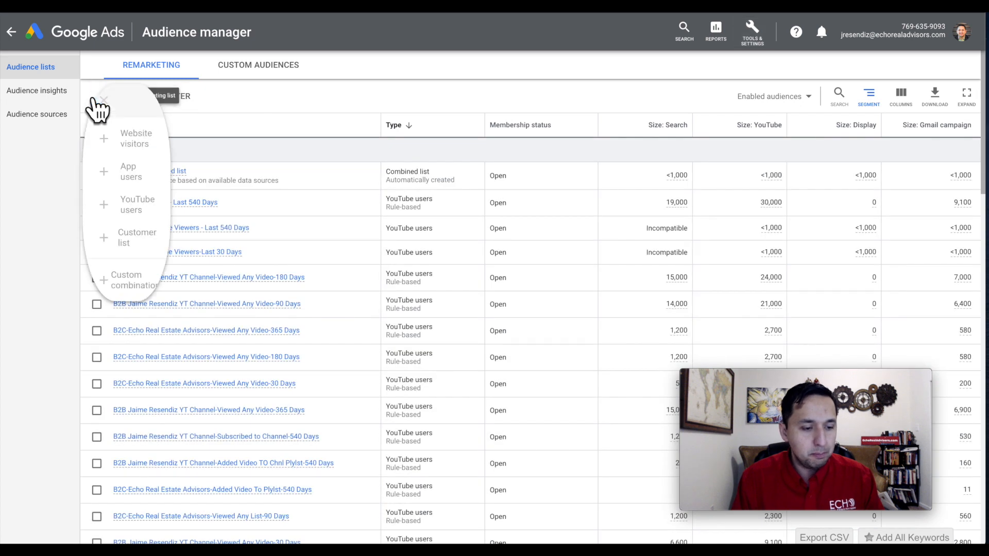
click(146, 140)
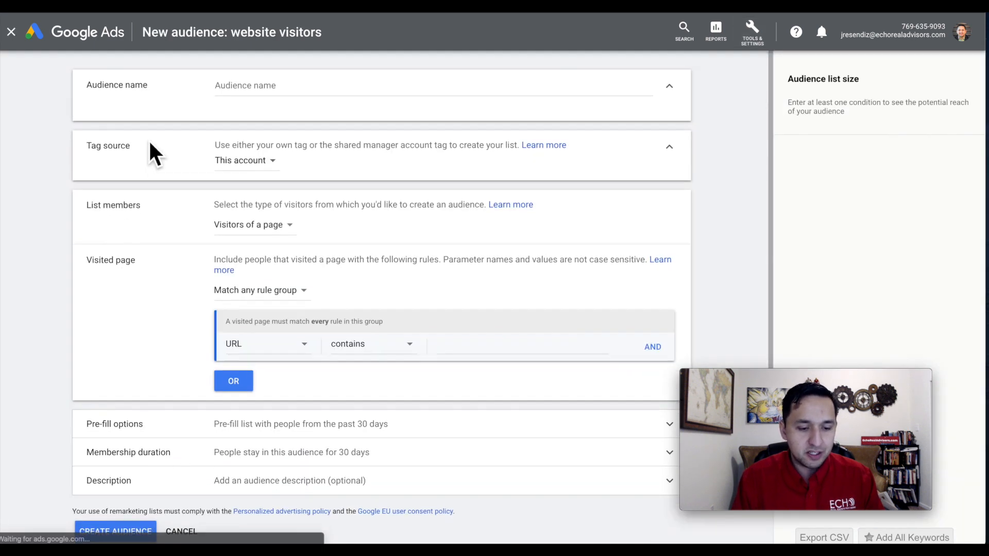
click(304, 96)
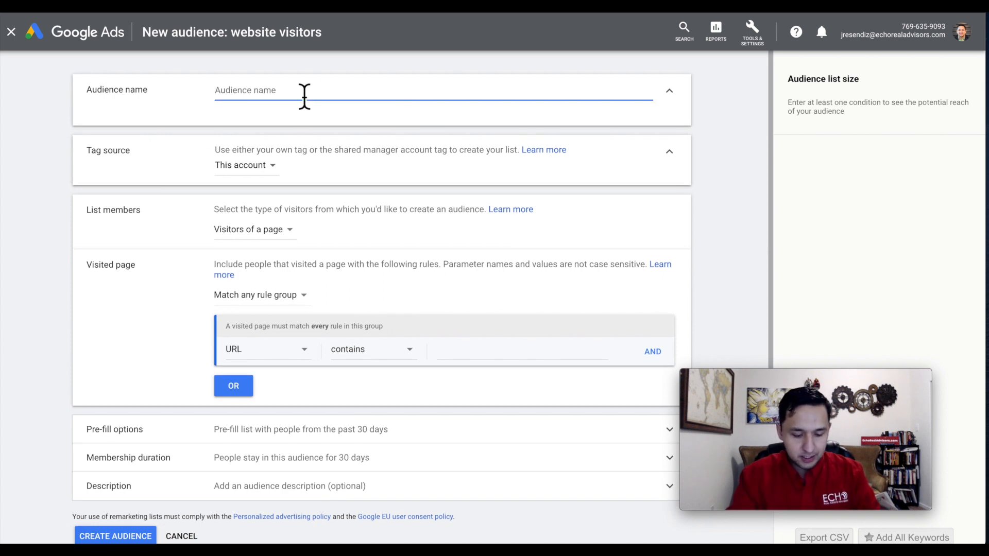
text(T)
key(BackSpace)
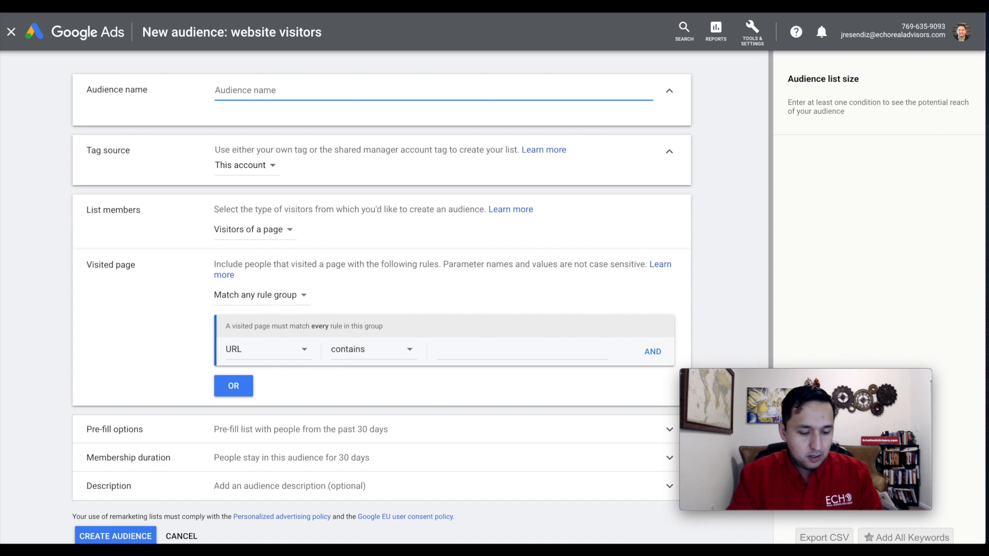
text(Video - AUd)
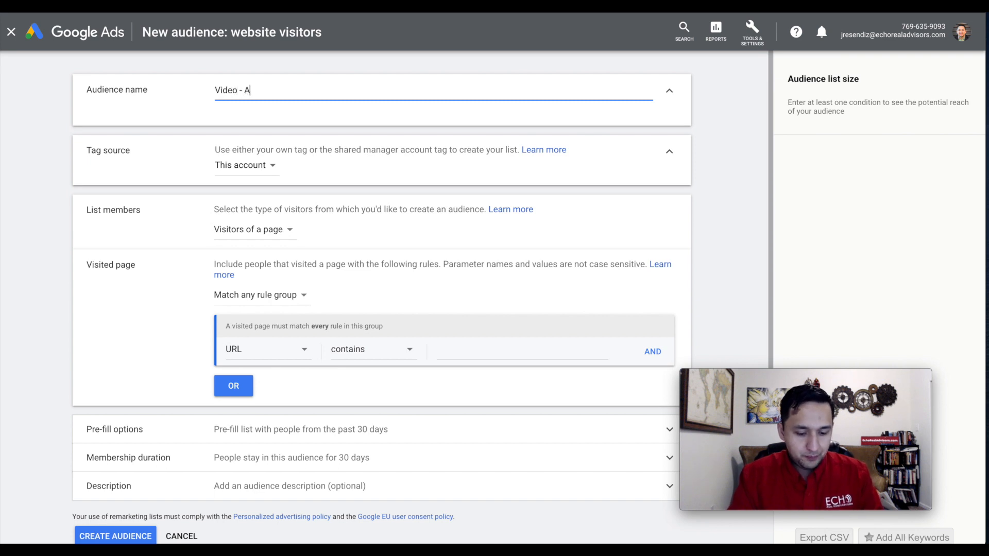
key(BackSpace)
key(BackSpace)
key(BackSpace)
key(BackSpace)
key(BackSpace)
key(BackSpace)
key(BackSpace)
key(BackSpace)
key(BackSpace)
key(BackSpace)
key(BackSpace)
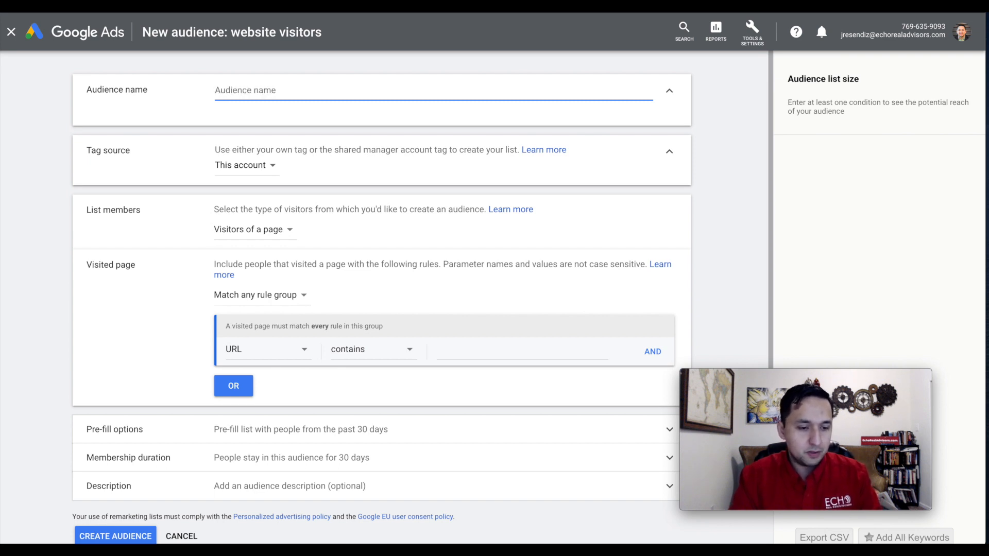
text(Vide)
key(BackSpace)
key(BackSpace)
key(BackSpace)
key(BackSpace)
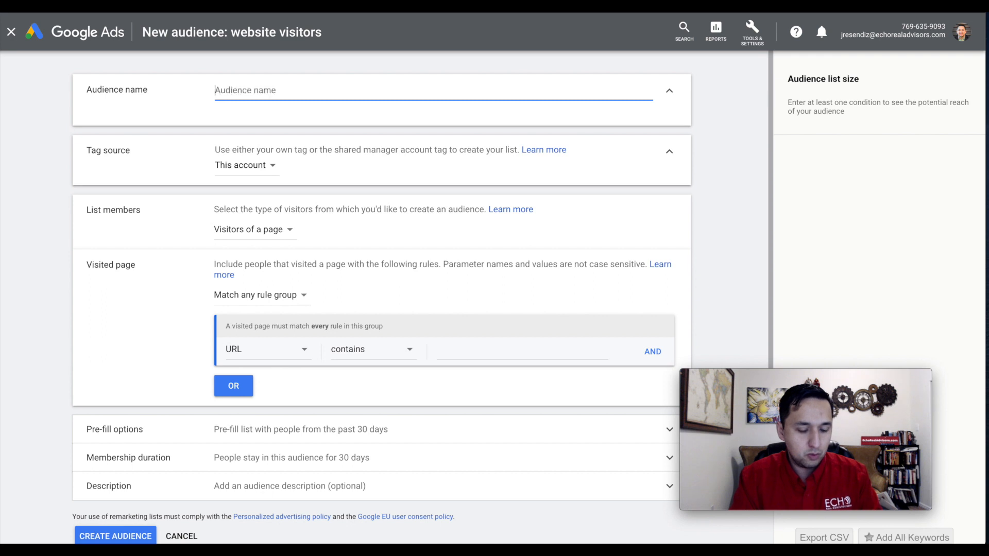
Name the audience "EREA-30 Days".
text(EREA)
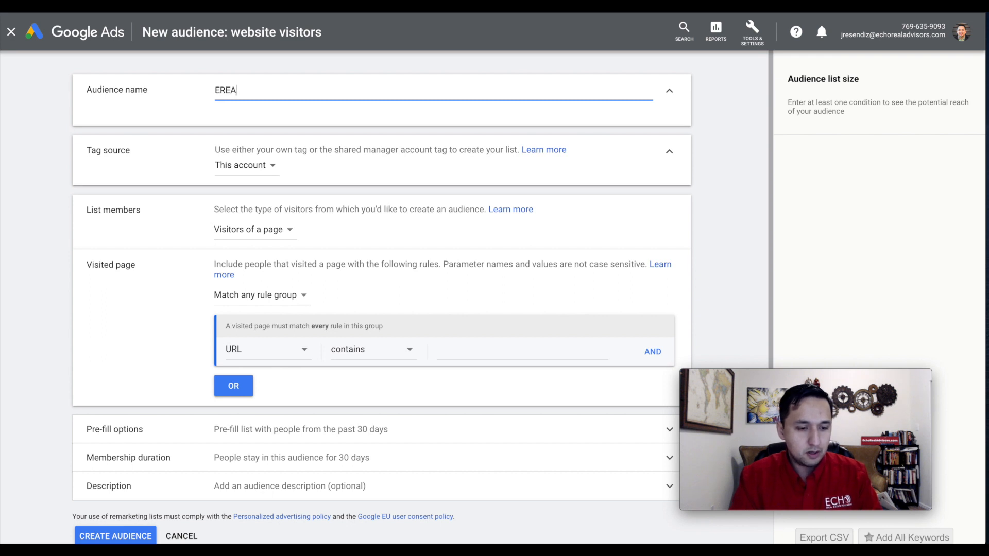
text(-30Day)
key(BackSpace)
key(BackSpace)
key(BackSpace)
text(Days)
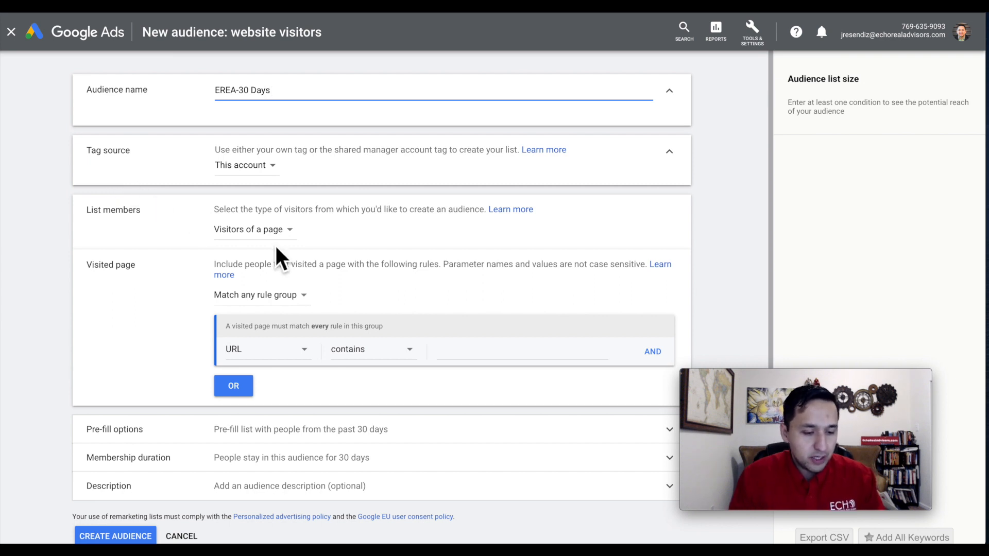
click(259, 232)
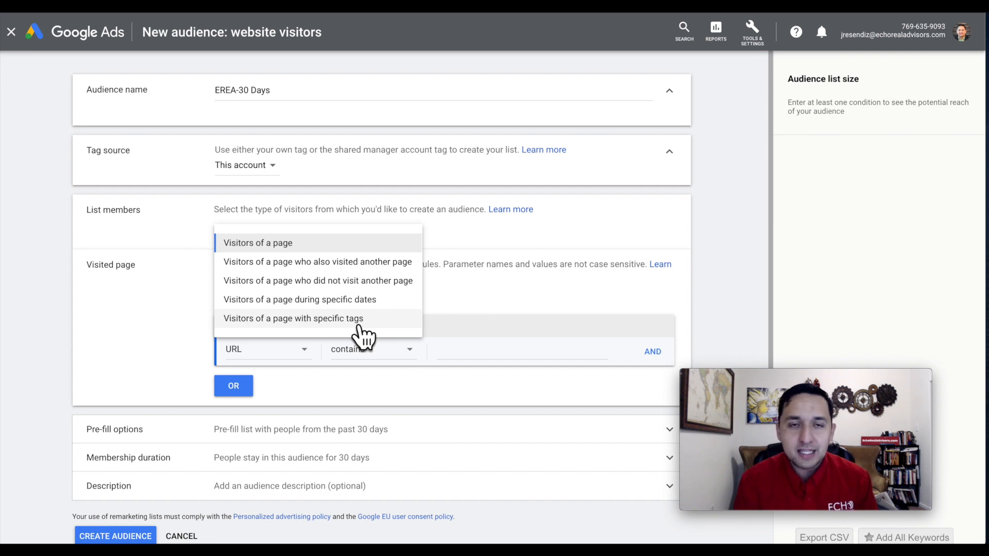
click(276, 244)
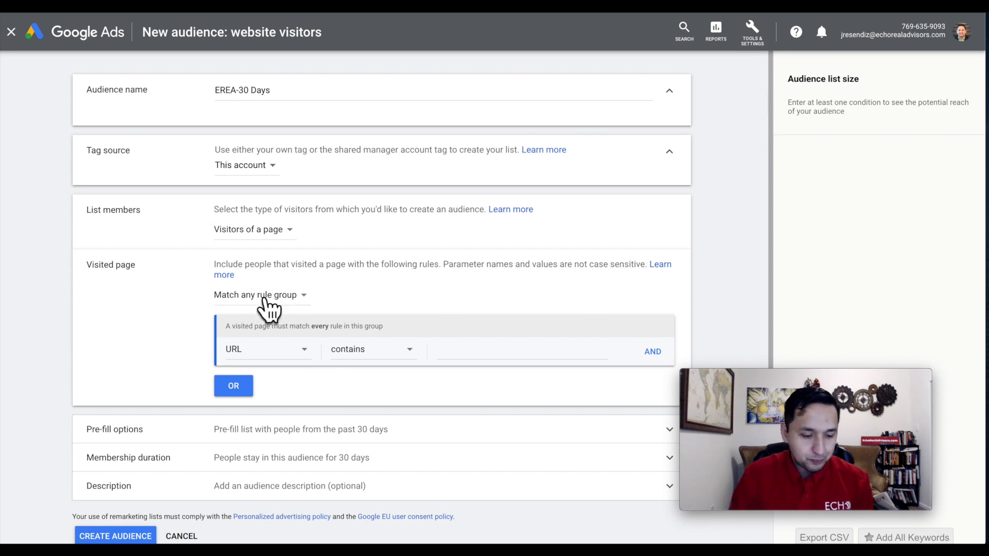
scroll(410, 314, down, 2)
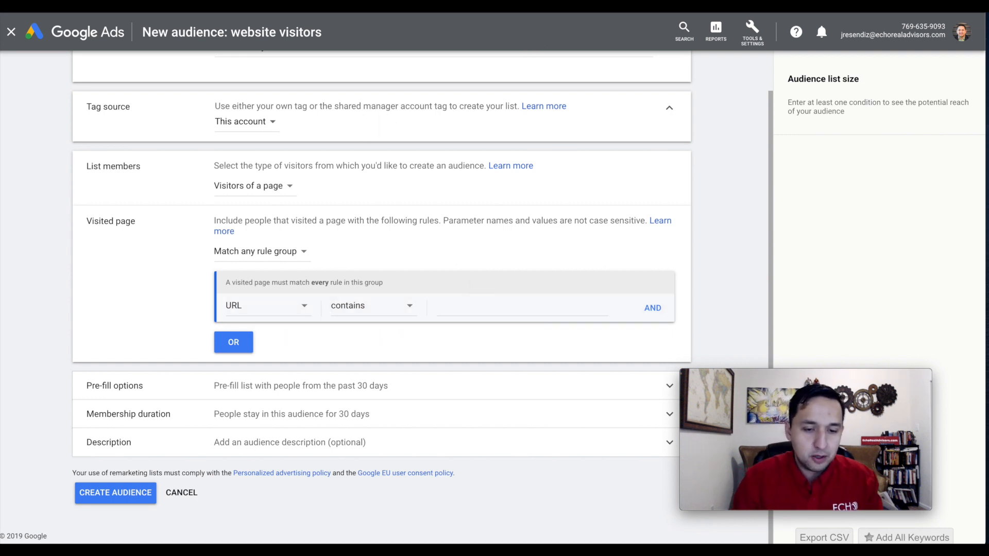
click(464, 313)
text(https://echorealestateadvisors.com/)
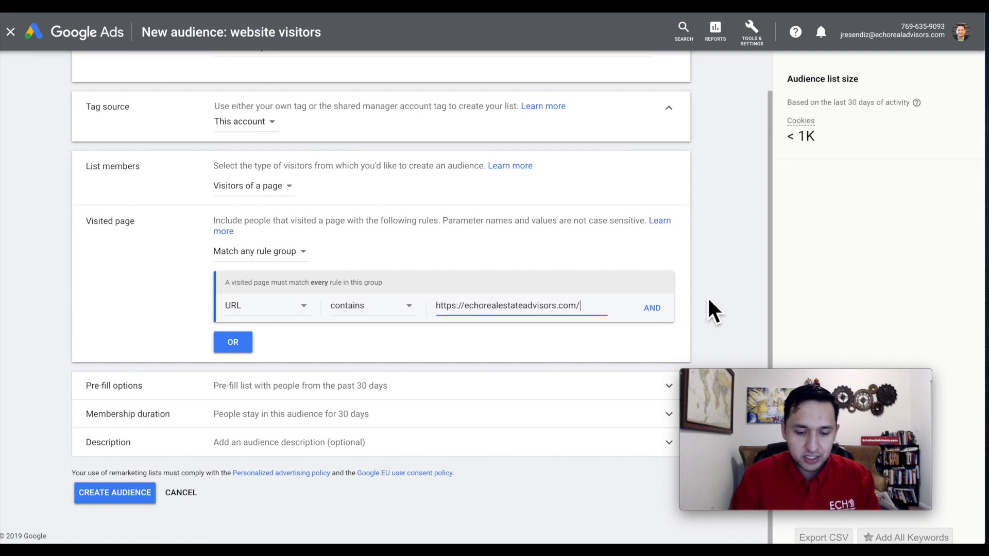
click(241, 343)
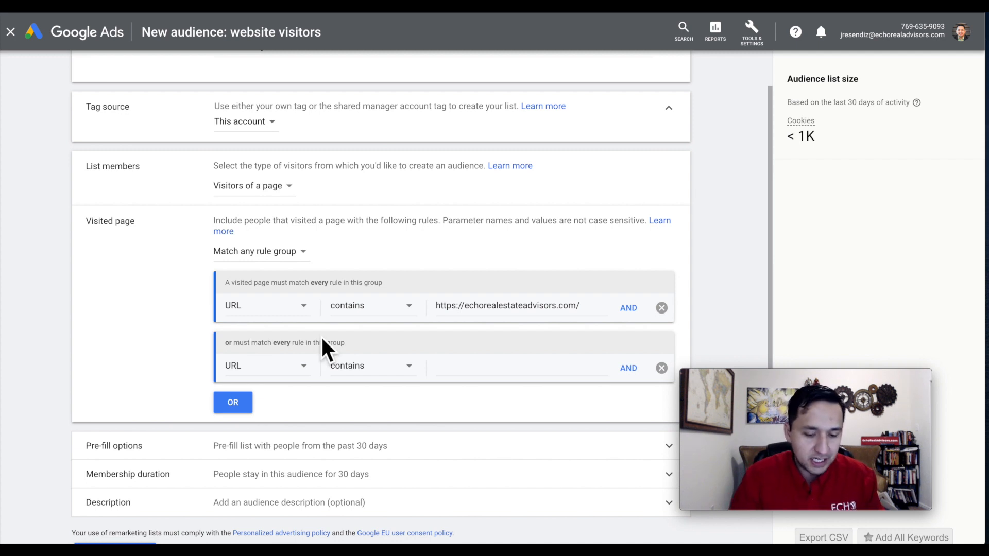
click(662, 367)
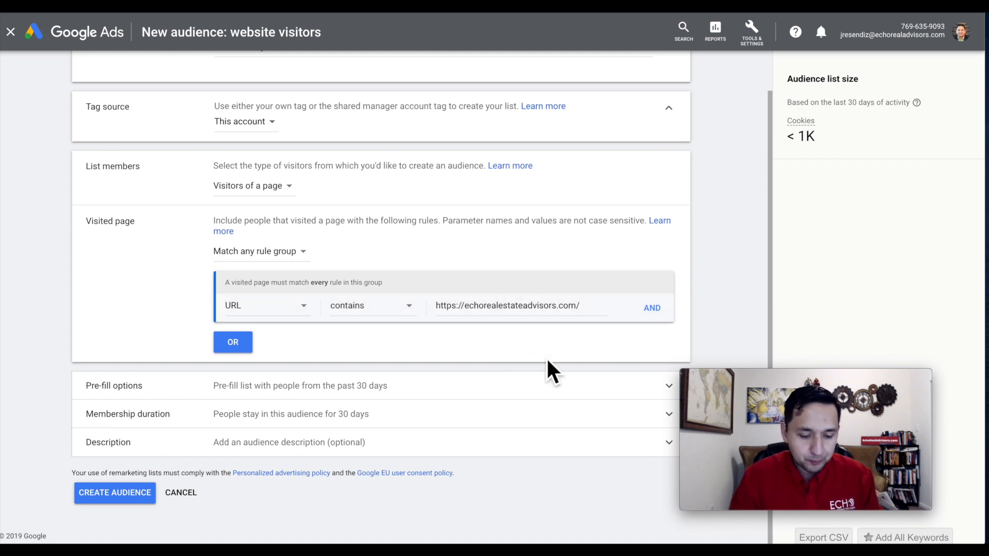
Examine the audience's pre-fill options and membership duration settings.
click(417, 387)
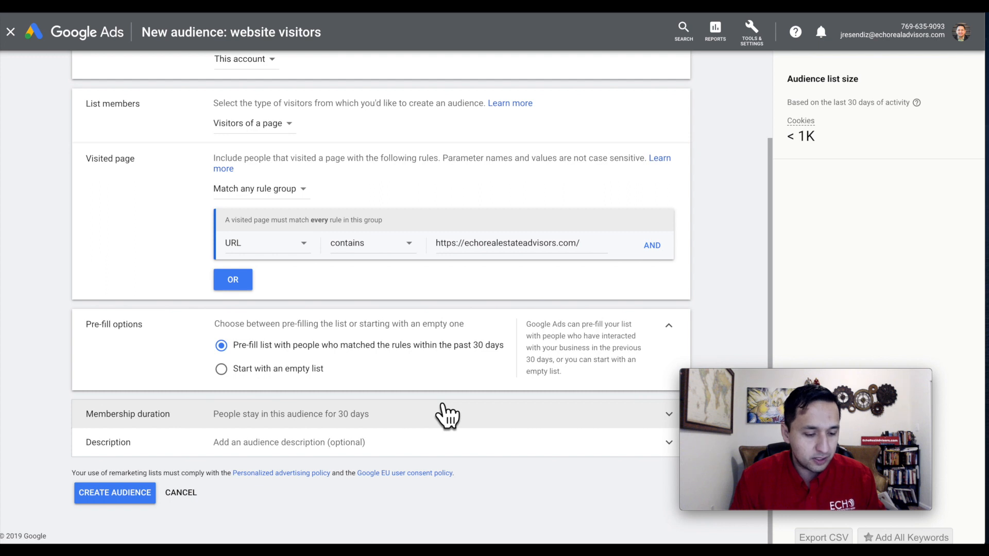
click(334, 412)
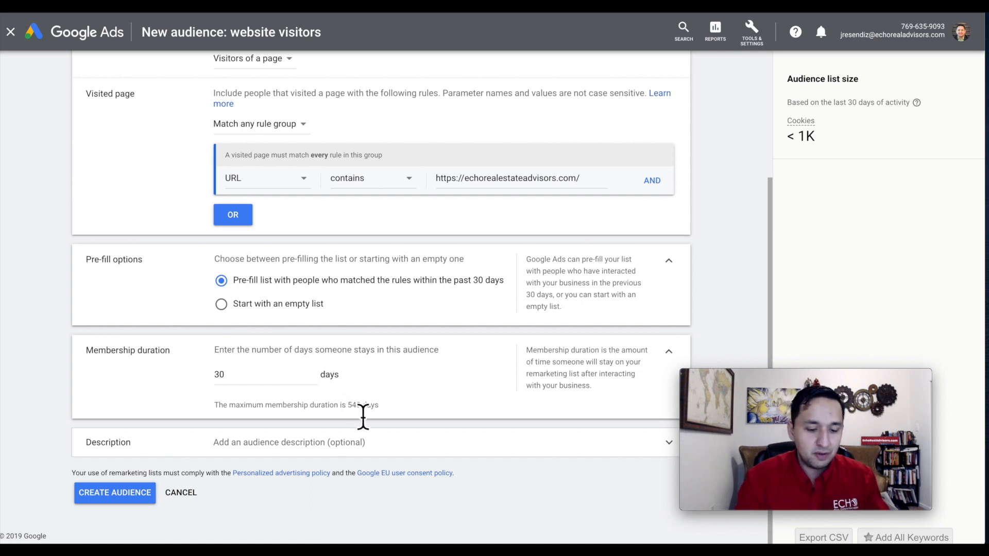
click(277, 381)
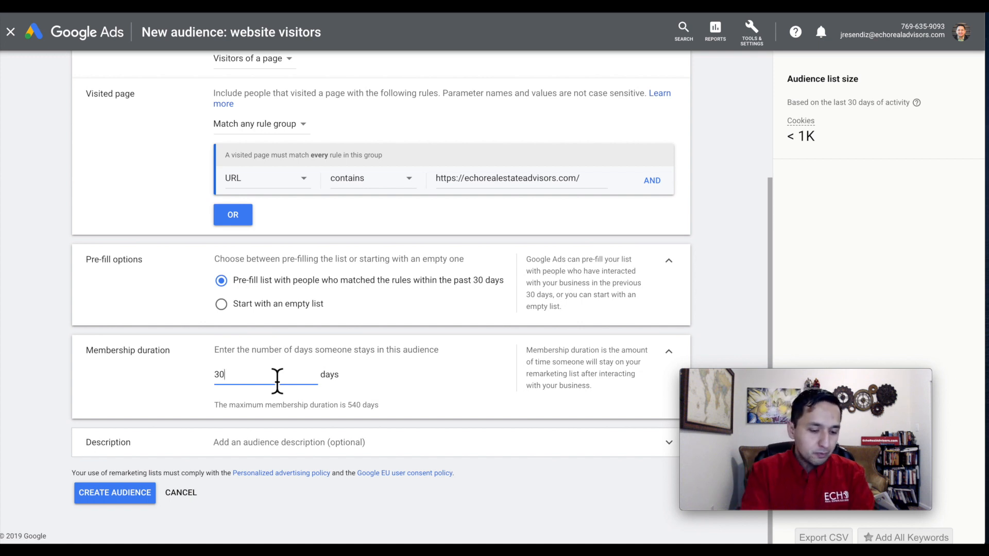
scroll(277, 381, up, 3)
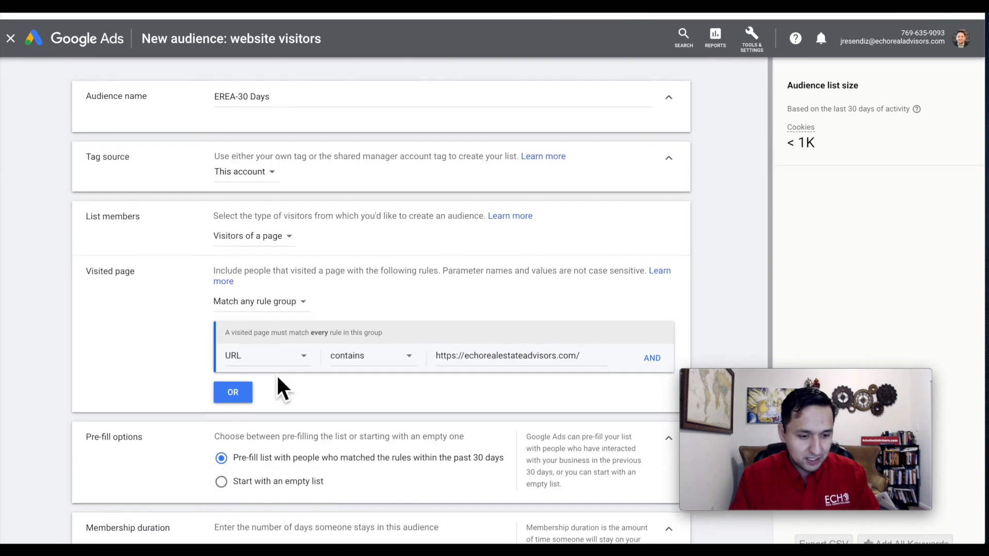
scroll(214, 106, down, 3)
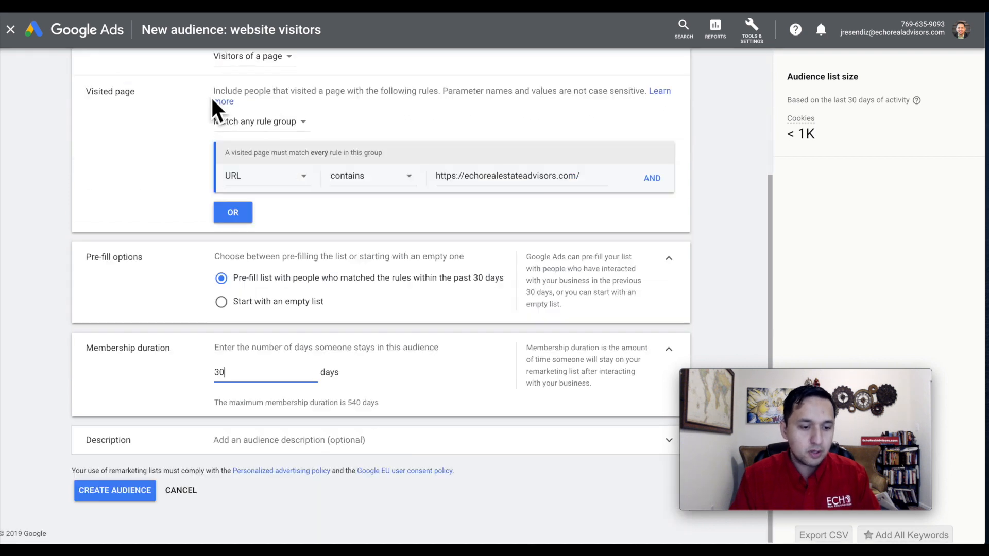
Add the description "EREA 30 Days" and create the audience.
click(288, 446)
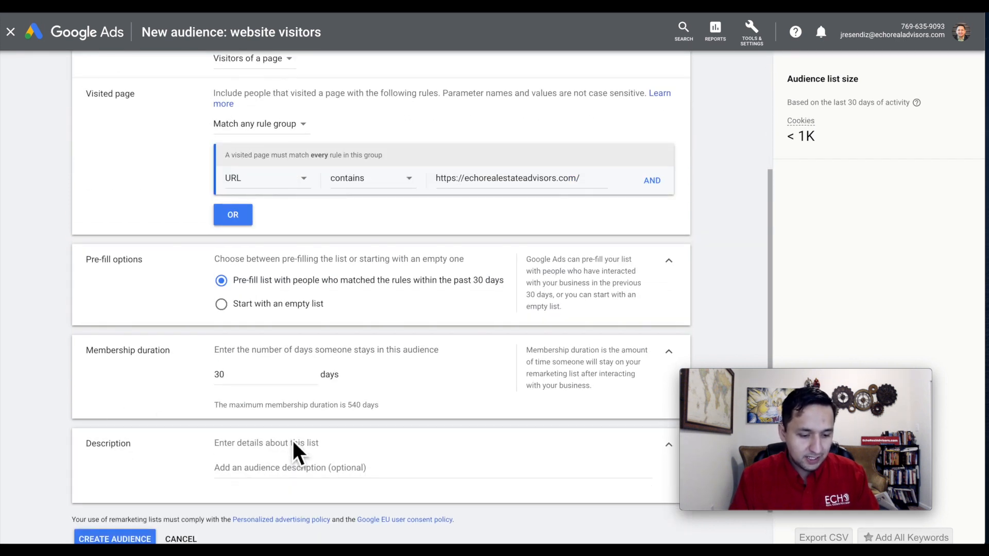
text(EREa)
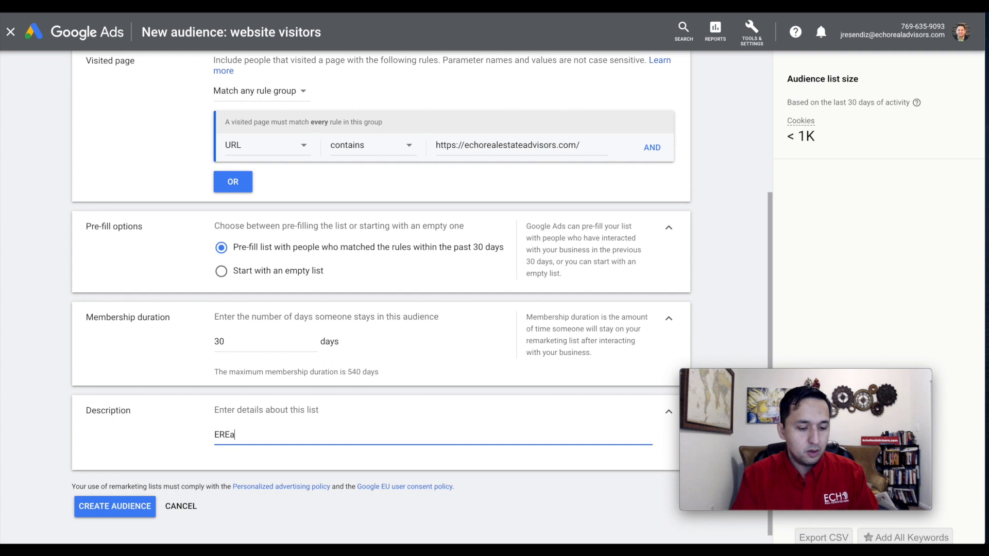
key(BackSpace)
text(A 30 Dayr)
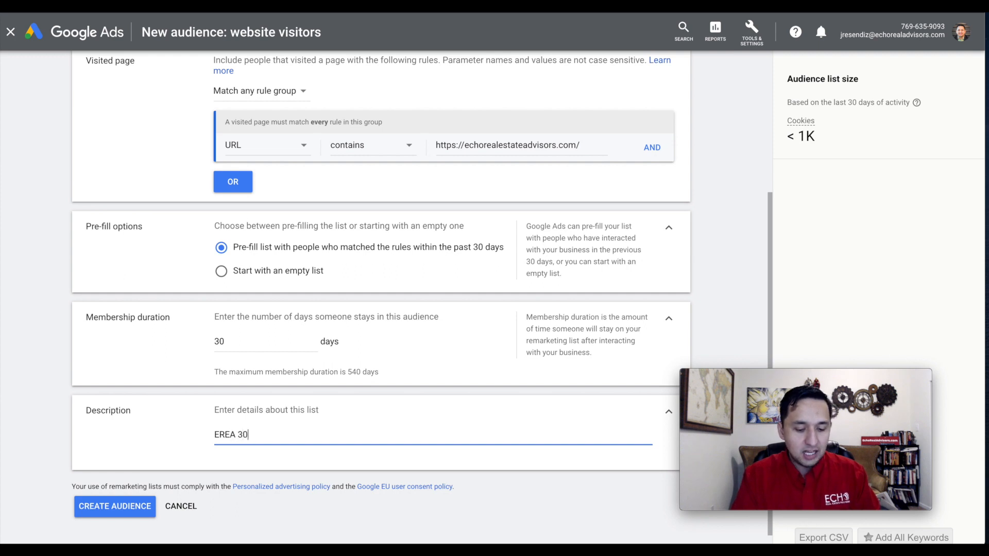
key(BackSpace)
text(s)
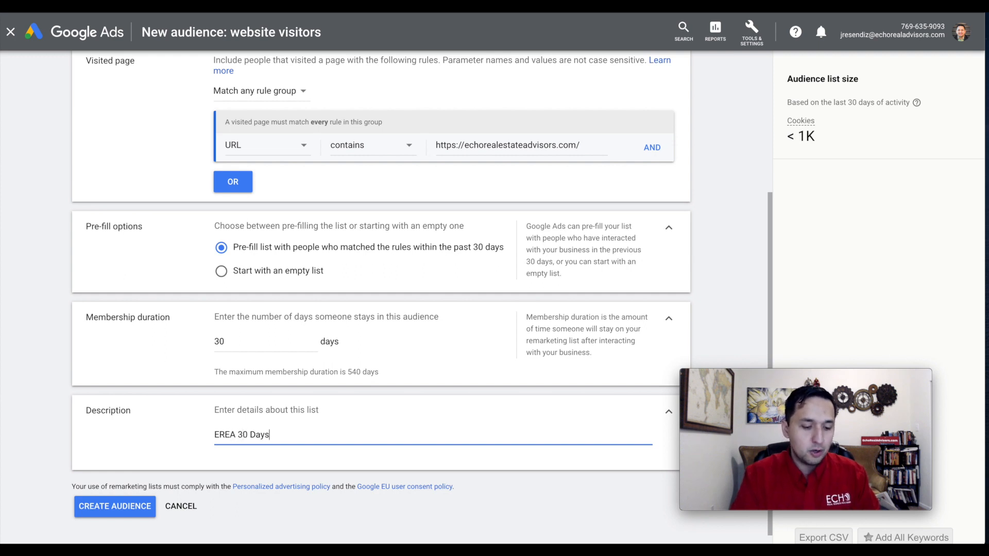
click(104, 508)
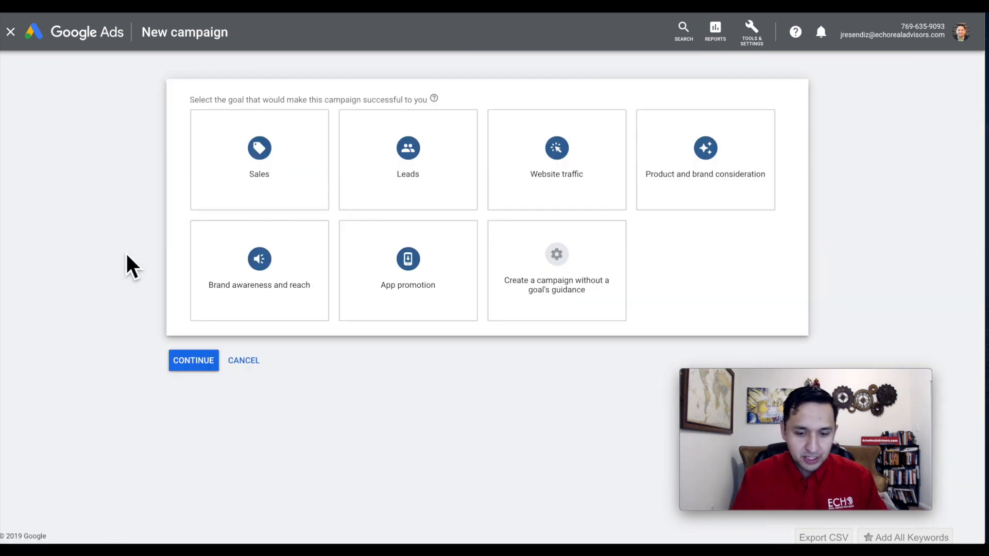
Select the Brand awareness and reach goal with the Display campaign type and continue to the campaign setup.
click(216, 262)
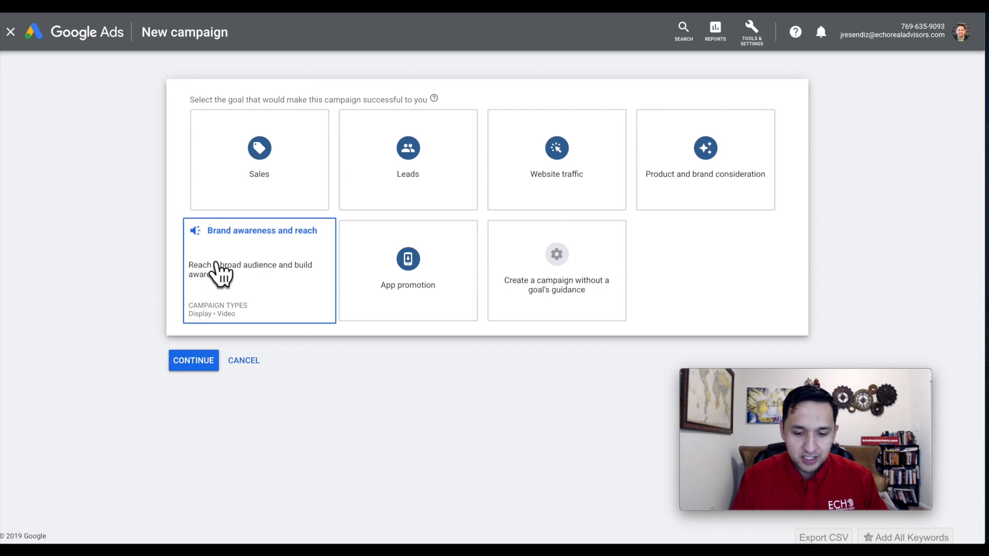
click(222, 273)
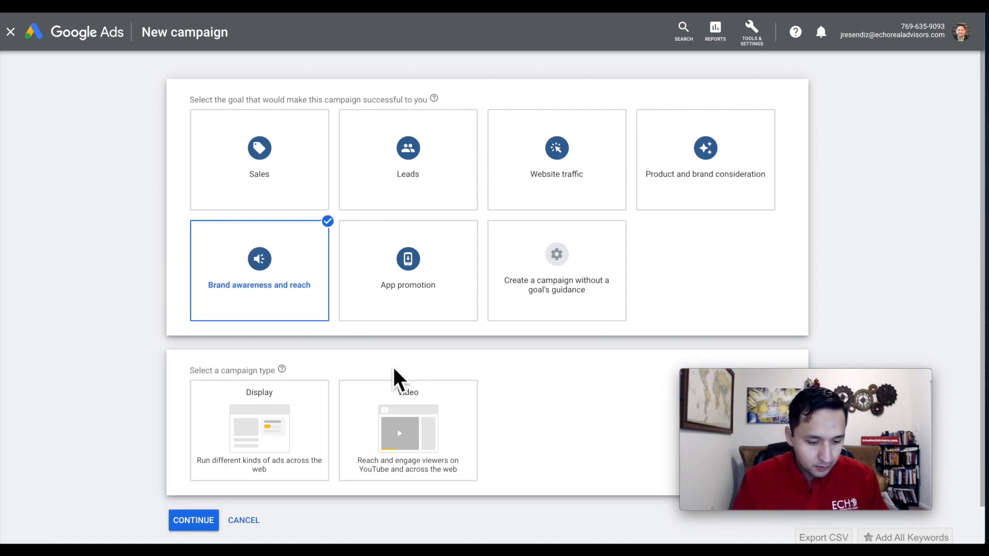
click(261, 435)
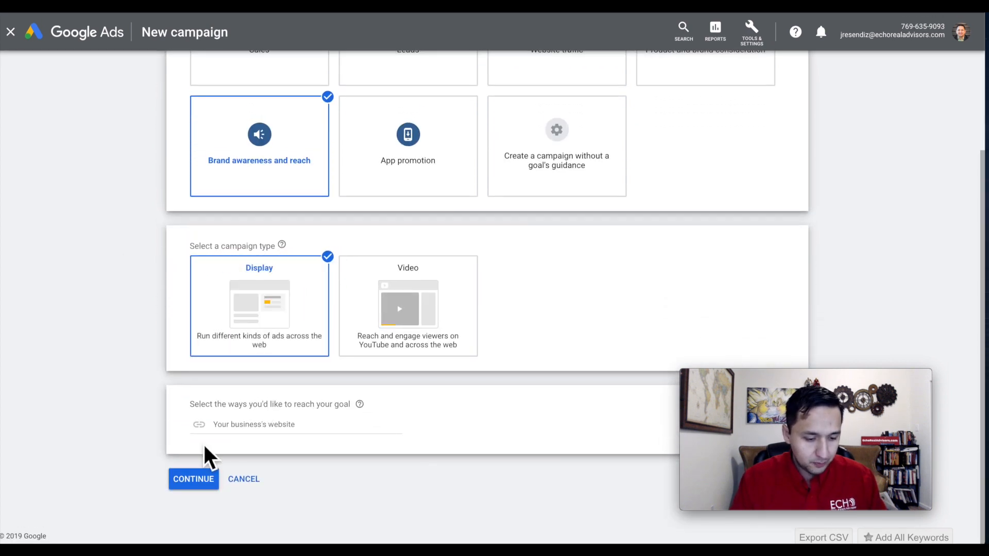
click(193, 479)
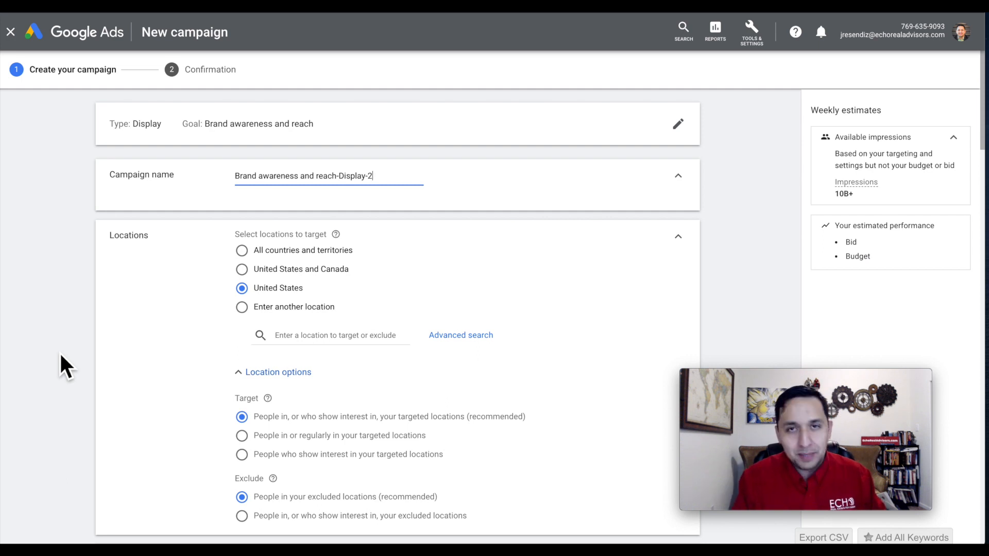
Select the EREA-30 Days website visitors list, among audiences that have interacted with the business, as a targeted audience for the ad group.
scroll(60, 351, down, 9)
scroll(60, 367, down, 8)
scroll(61, 355, down, 10)
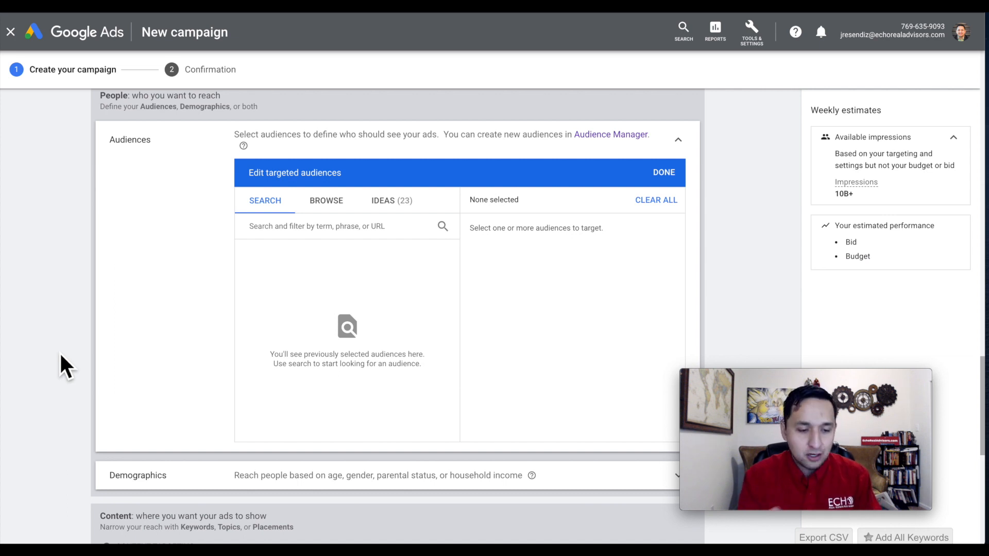
scroll(137, 216, up, 15)
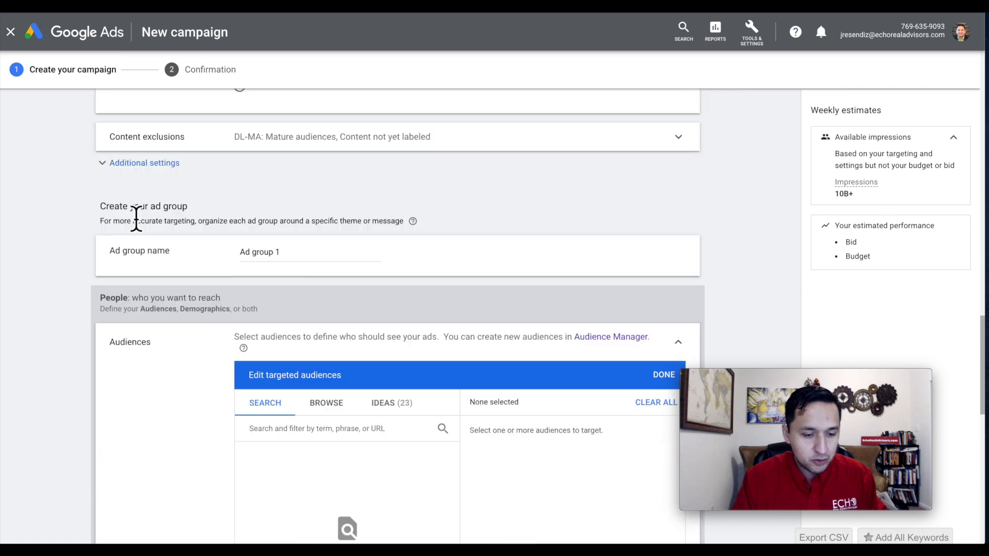
scroll(137, 216, down, 10)
scroll(136, 216, down, 10)
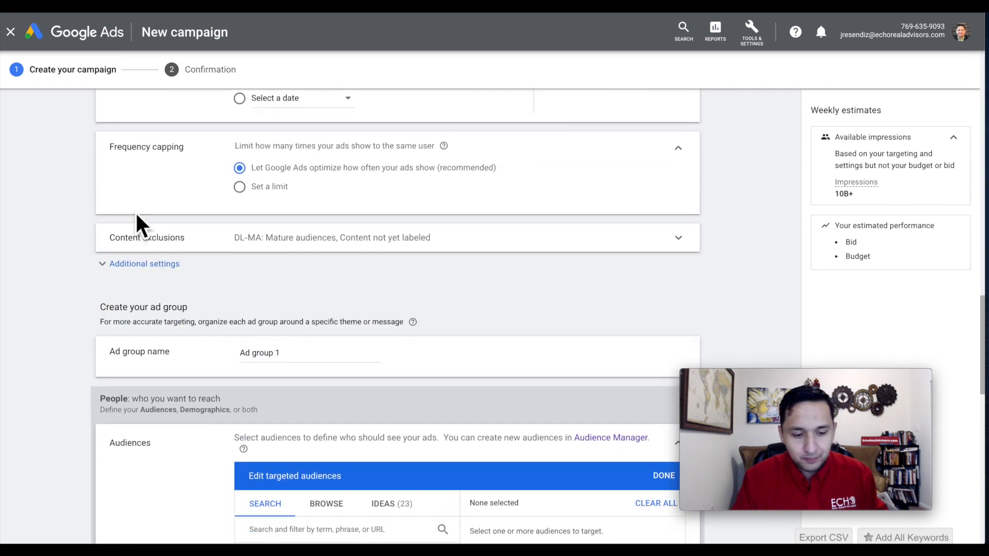
scroll(140, 225, down, 1)
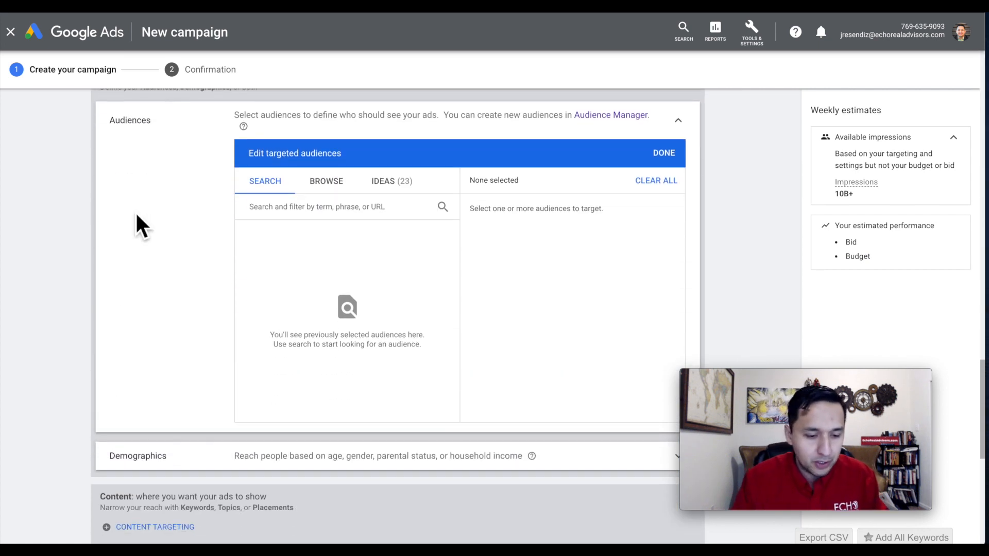
click(332, 183)
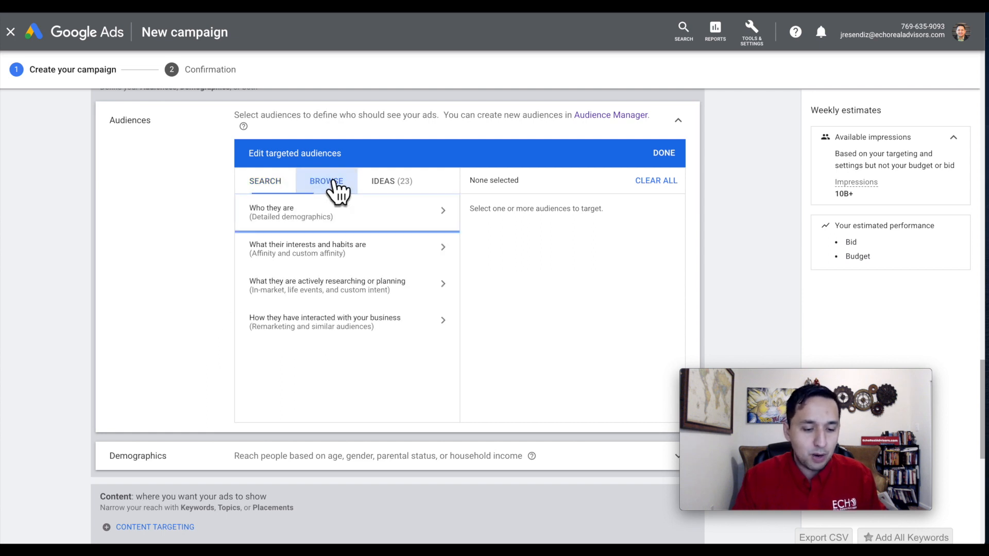
click(331, 322)
click(438, 313)
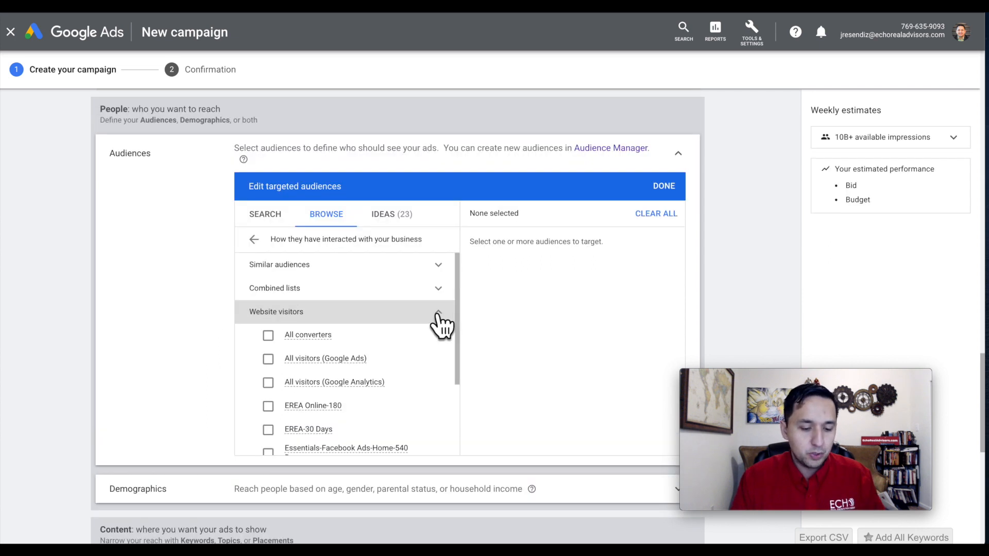
click(267, 430)
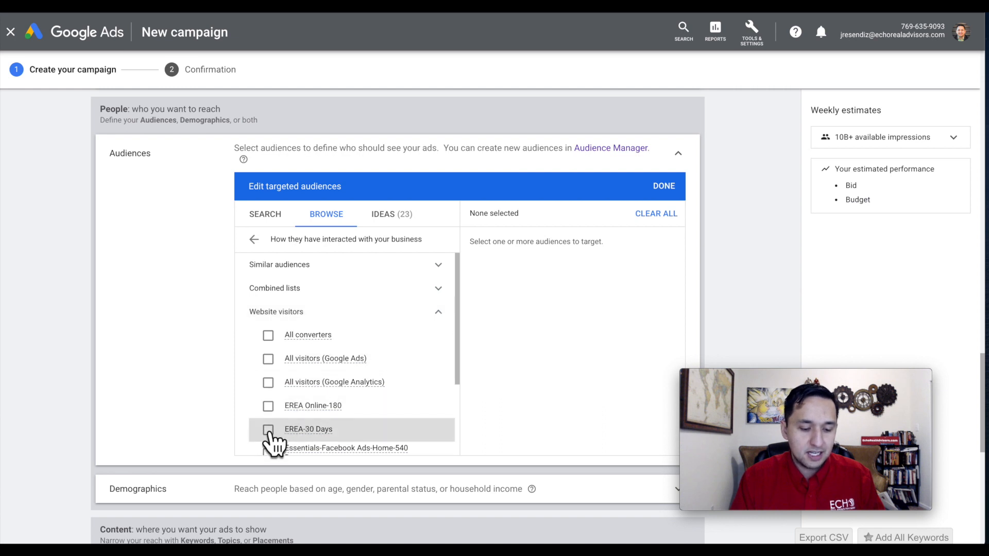